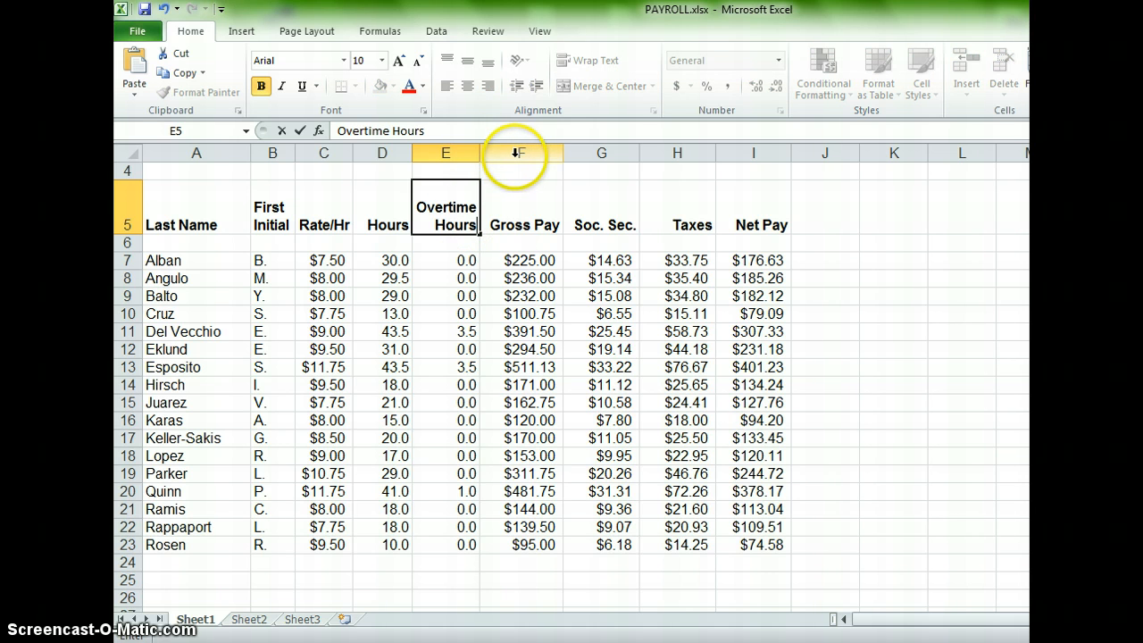
Insert a blank column immediately before the Gross Pay column.
left_click(518, 153)
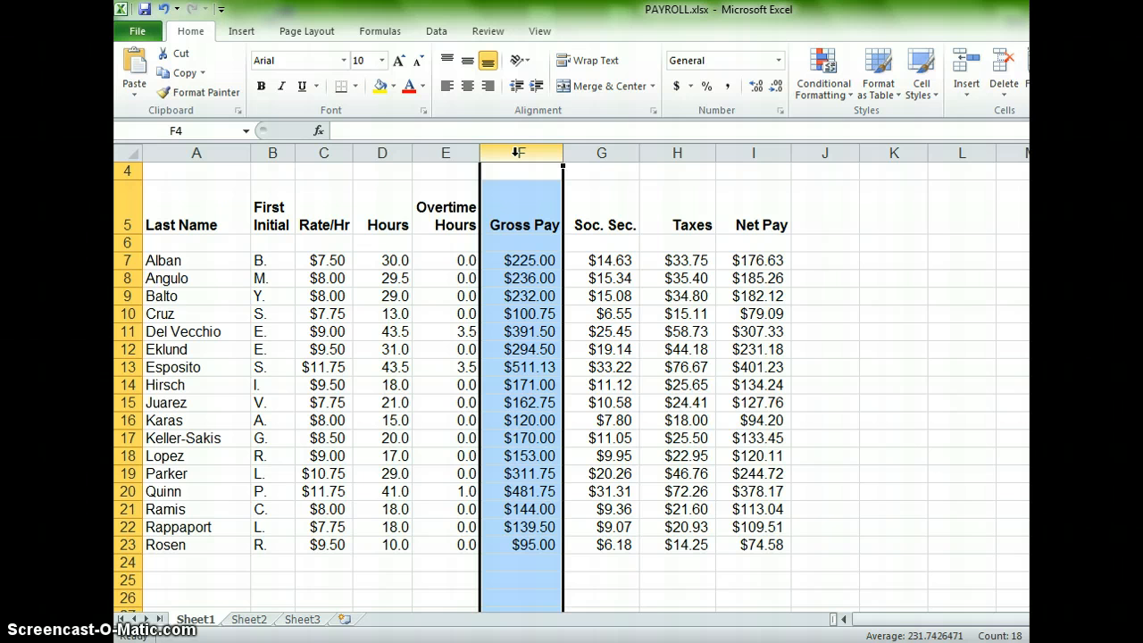
right_click(518, 153)
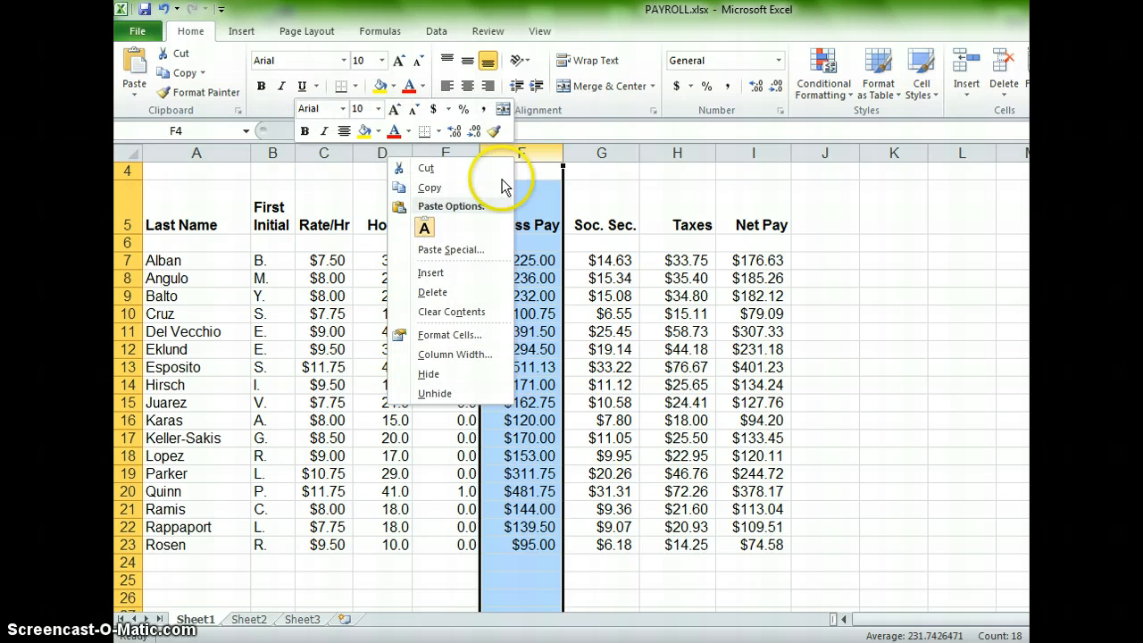
left_click(459, 272)
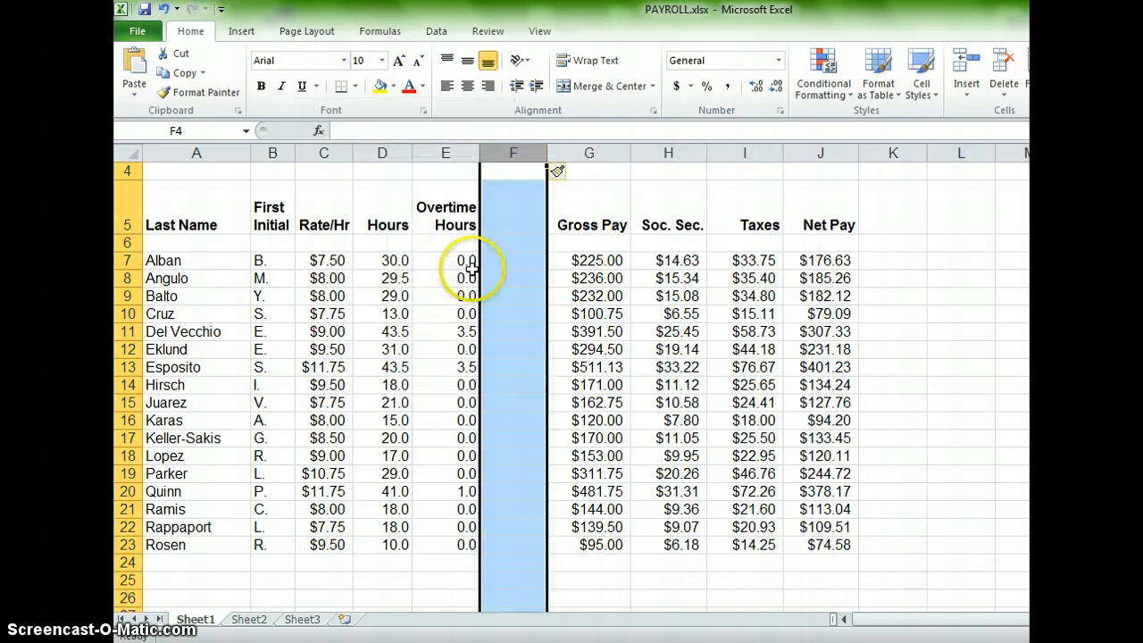
Enter the heading Overtime Pay in cell F5 of the new column.
left_click(522, 207)
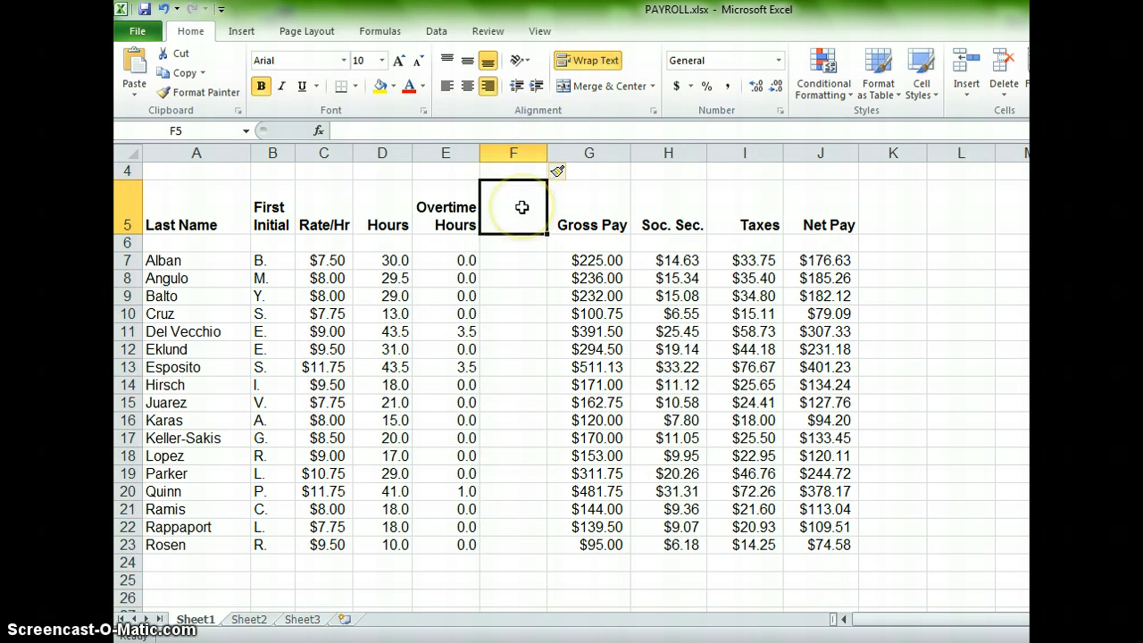
type("Over")
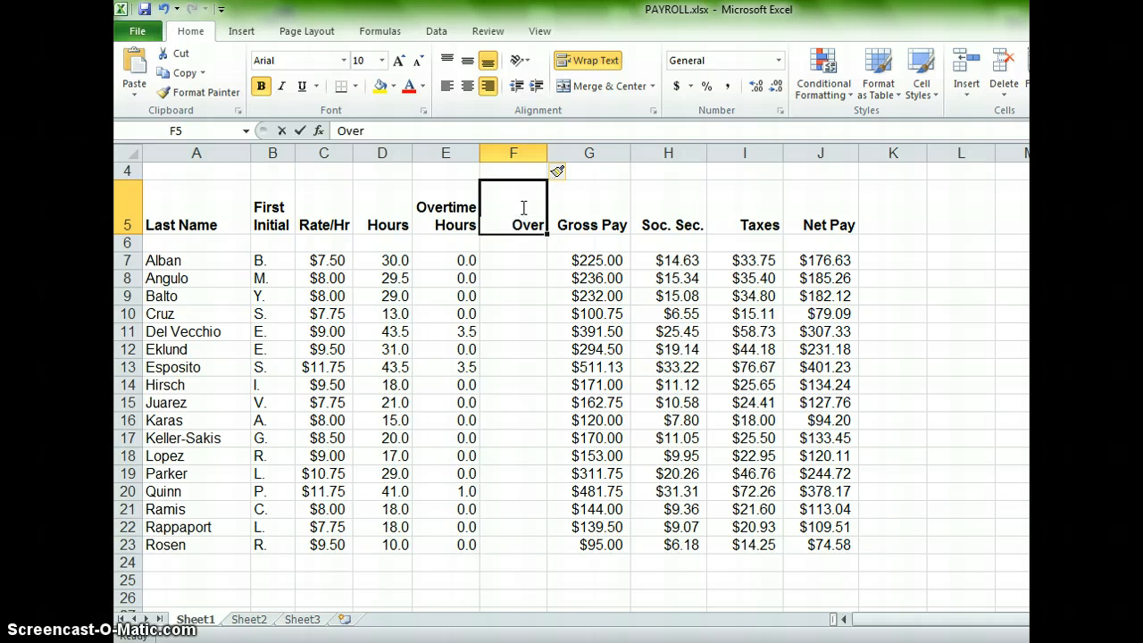
type("time Pay")
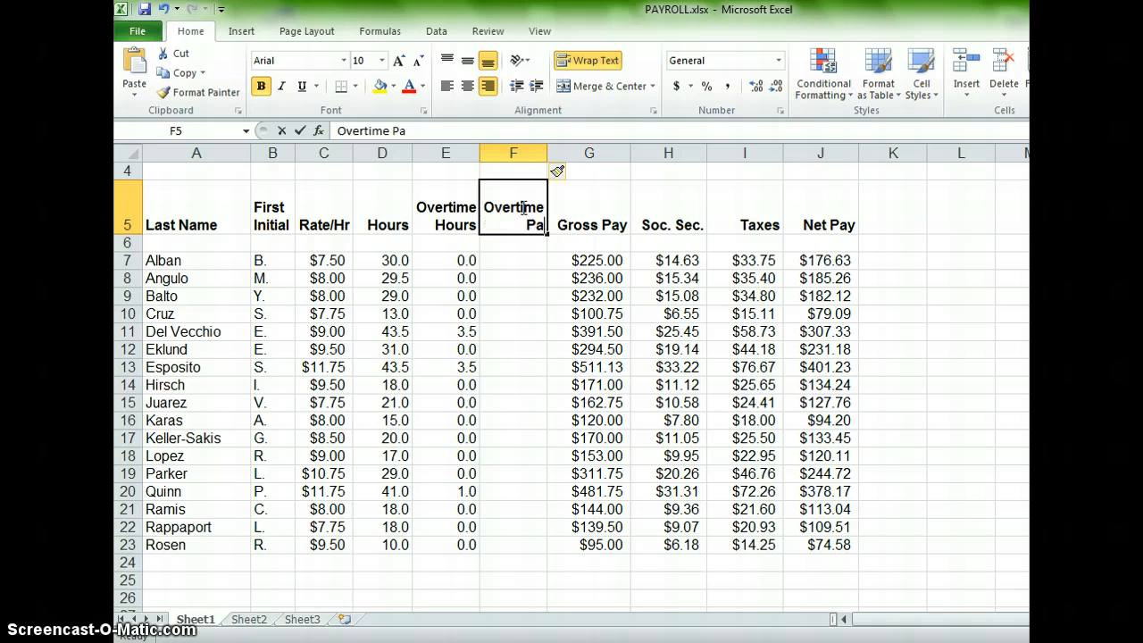
left_click(531, 260)
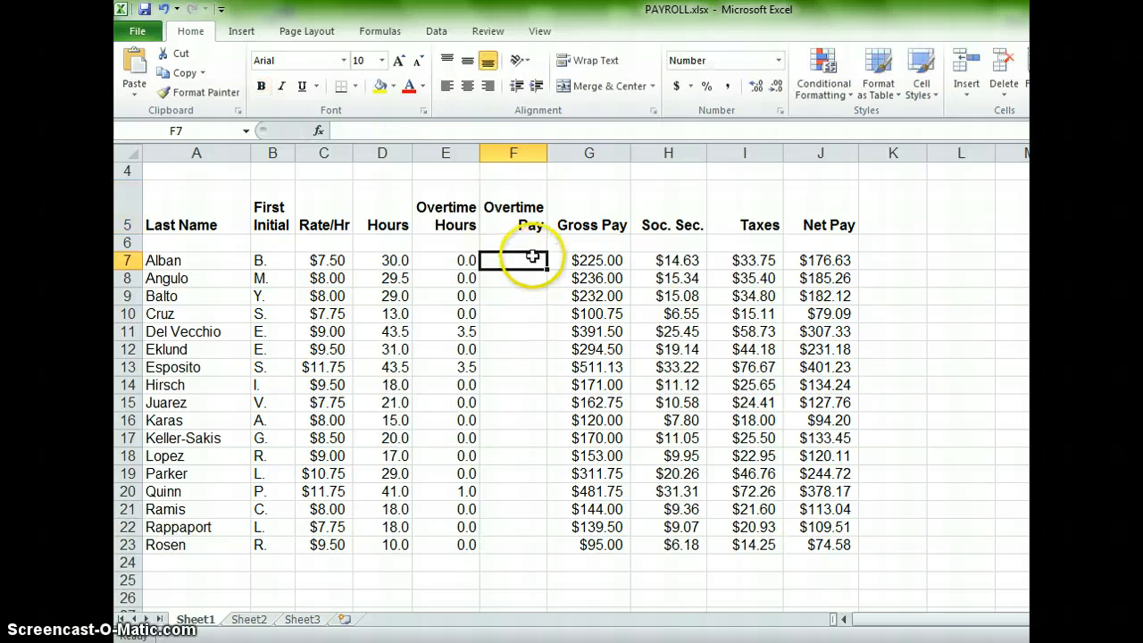
left_click(525, 206)
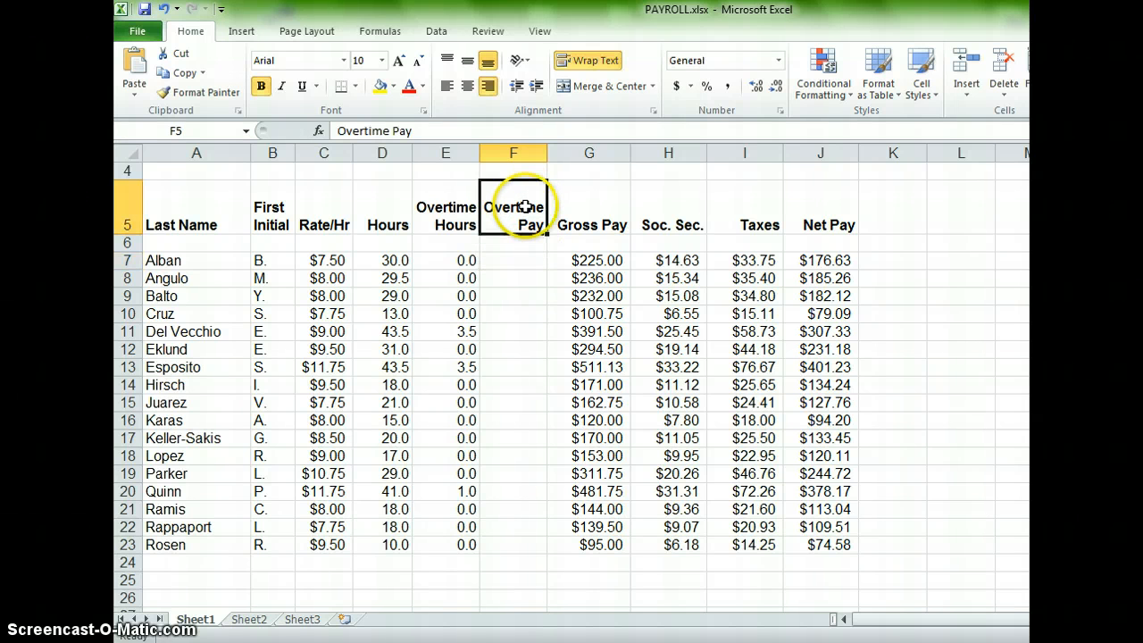
left_click(446, 206)
left_click(518, 211)
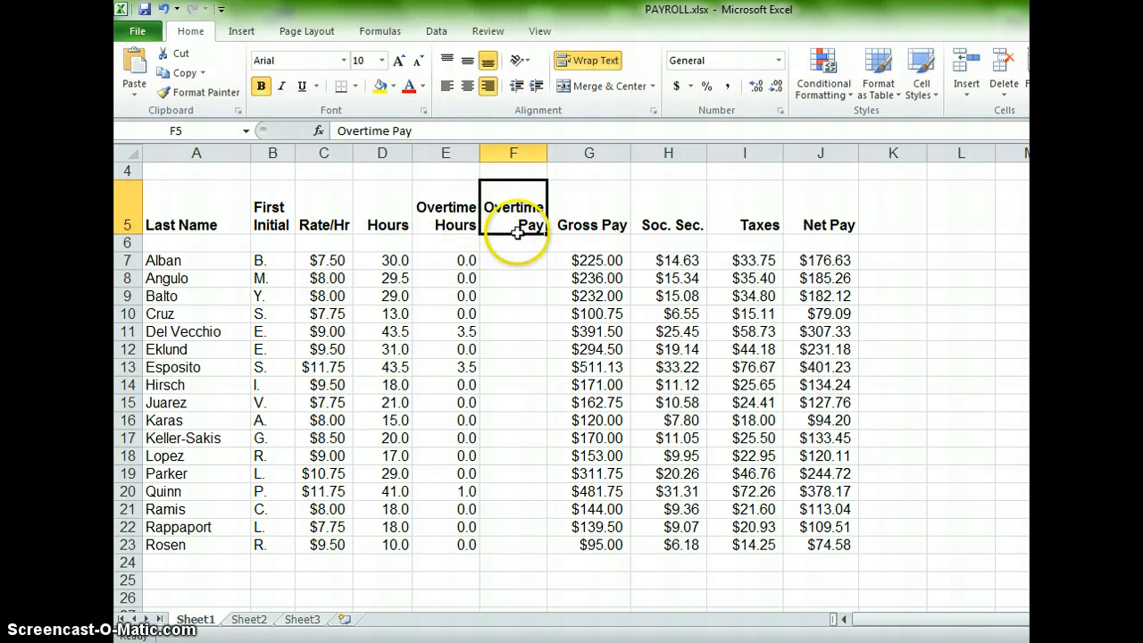
Enter the overtime formula =E7*(C7*.5) in F7 and fill it down through F23.
left_click(513, 262)
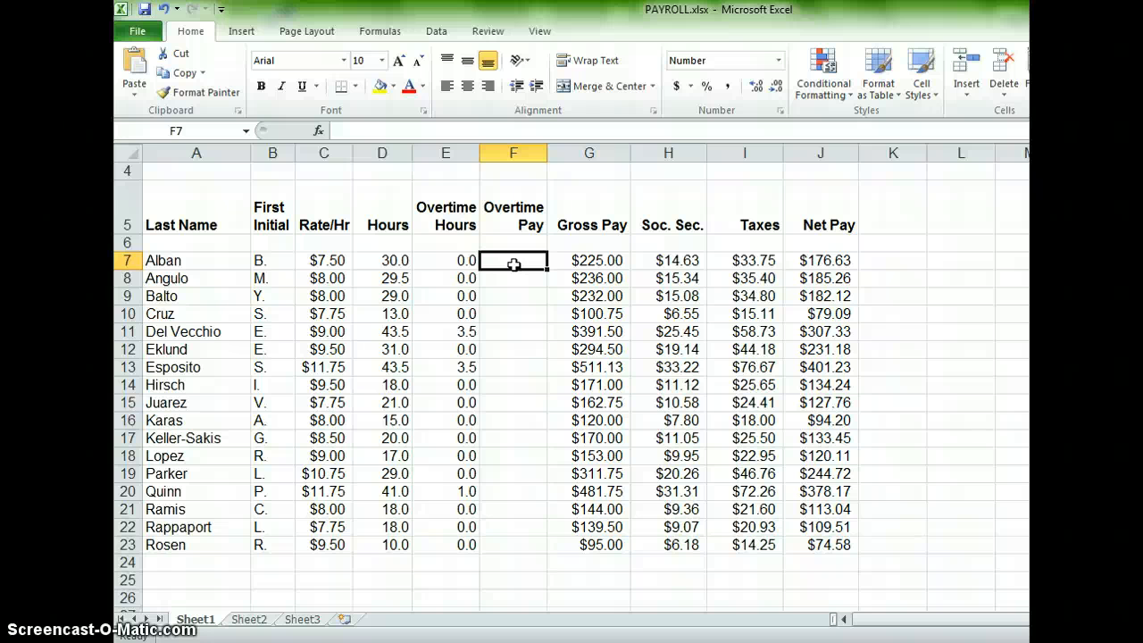
left_click(582, 261)
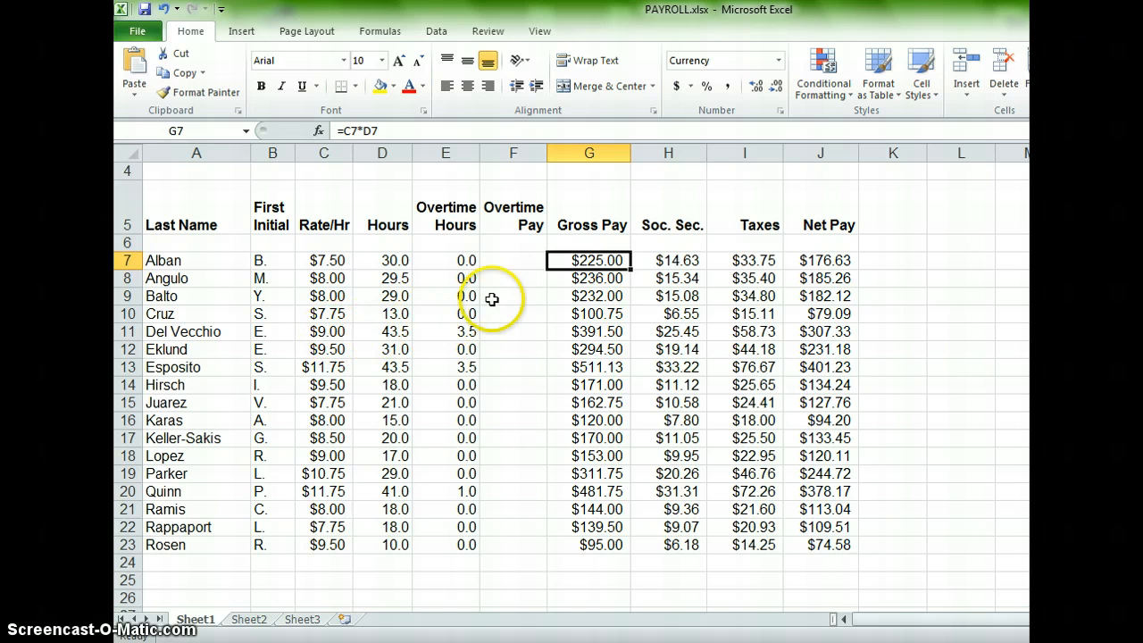
left_click(521, 262)
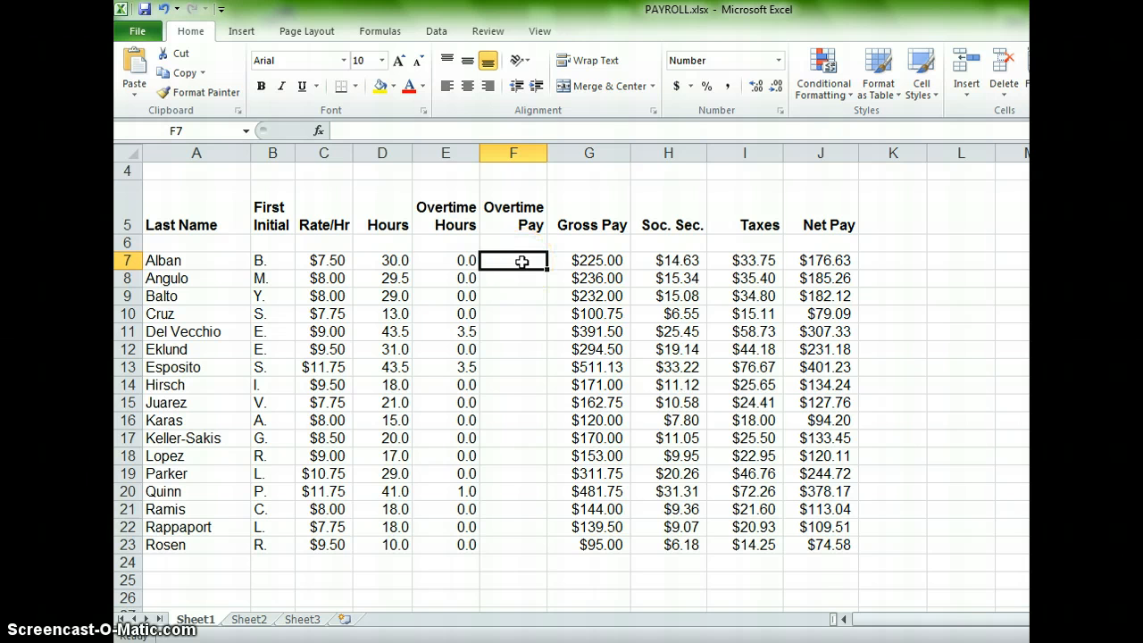
type("=")
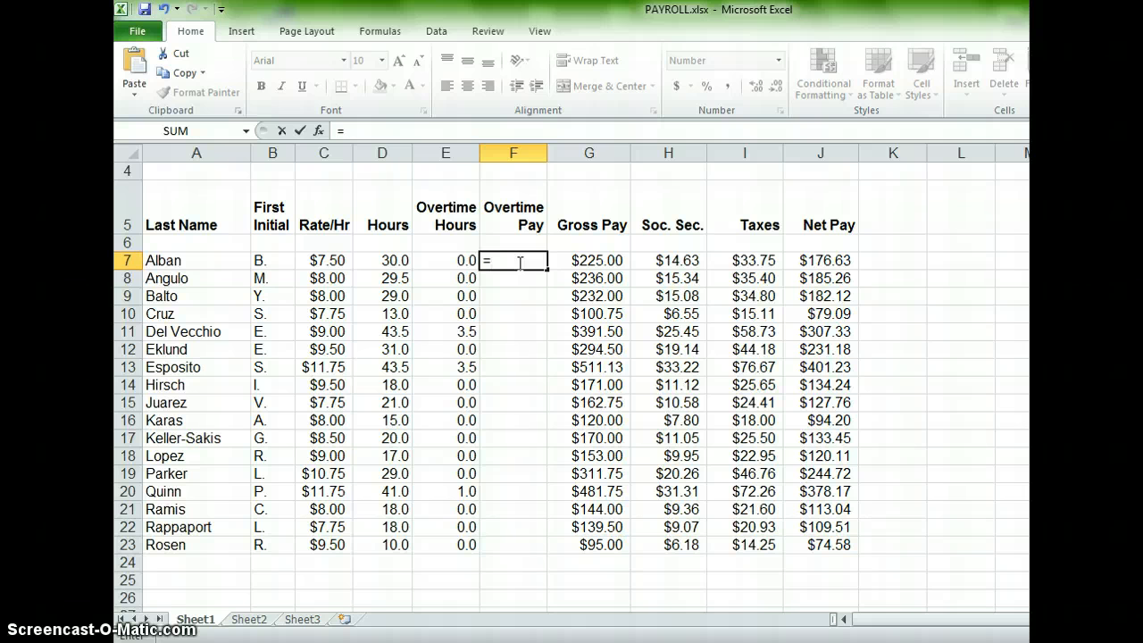
left_click(458, 260)
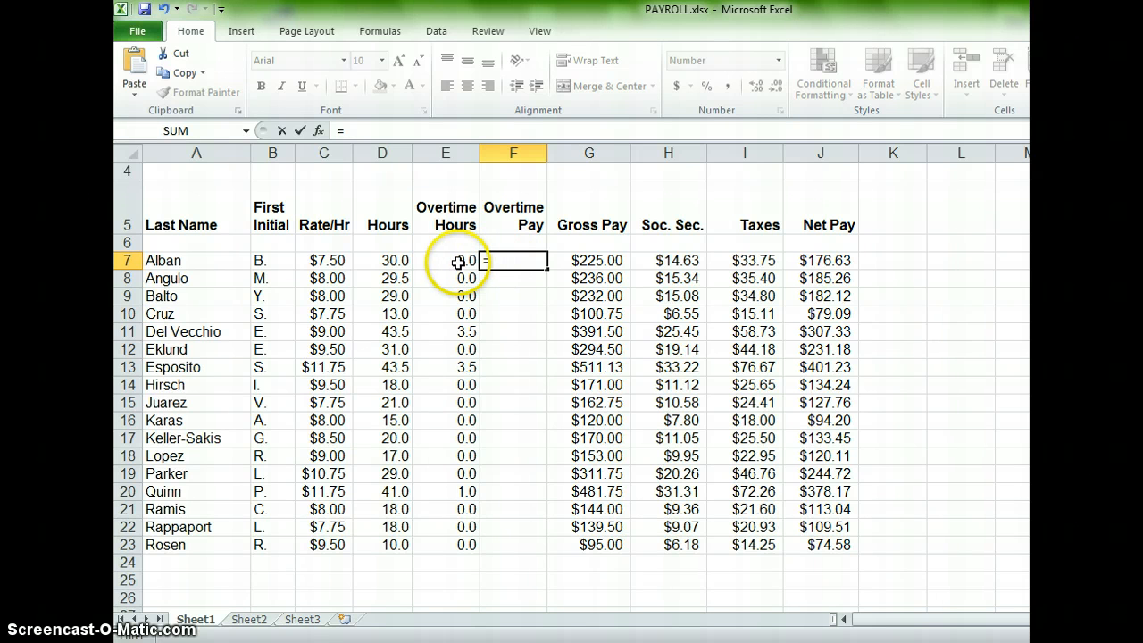
left_click(458, 261)
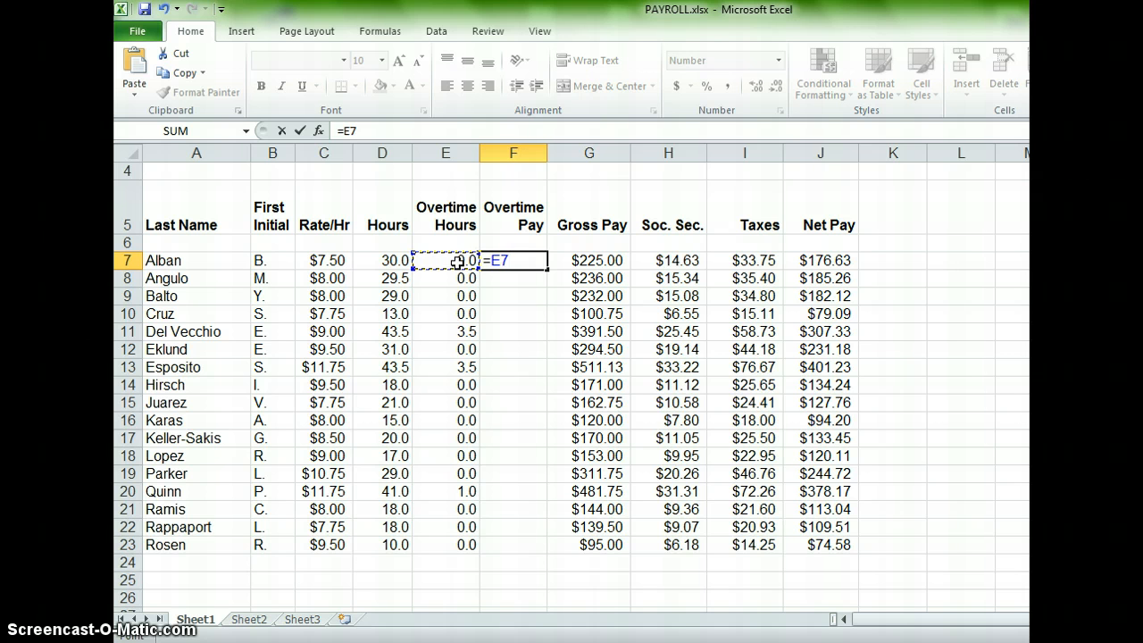
type("*")
left_click(330, 261)
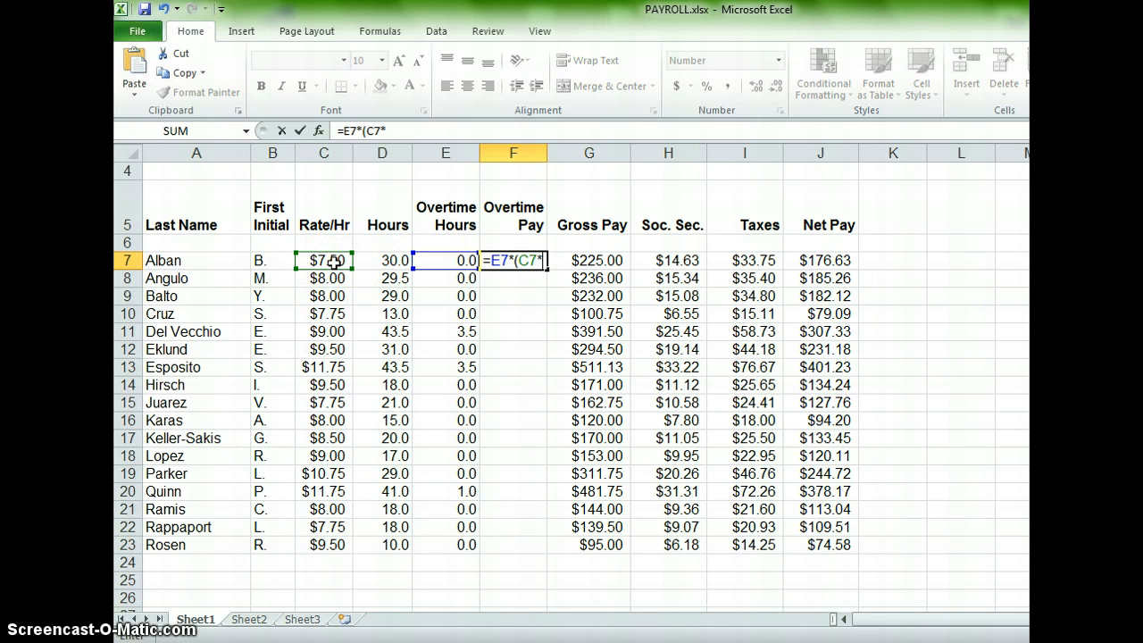
type("*.5)")
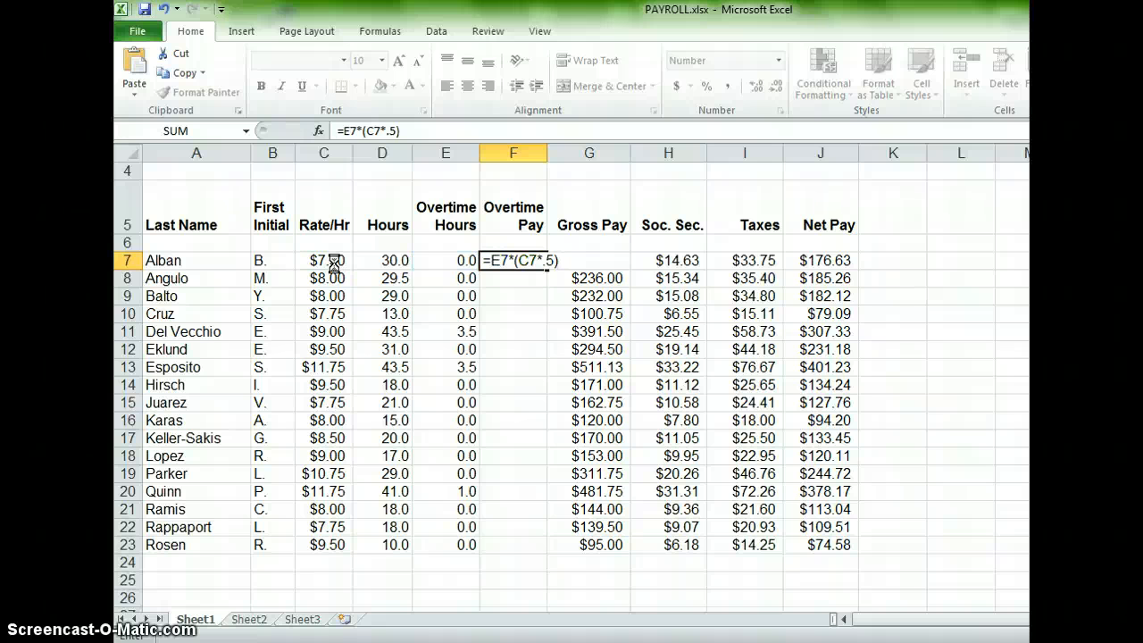
key("Return")
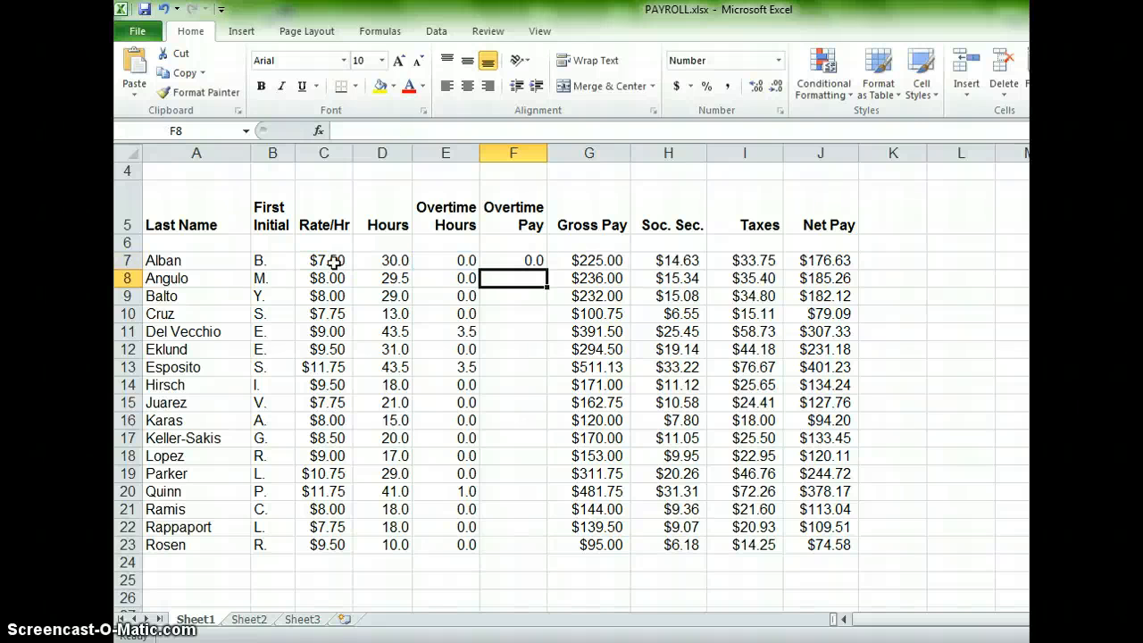
left_click(491, 260)
left_click_drag(548, 269, 541, 551)
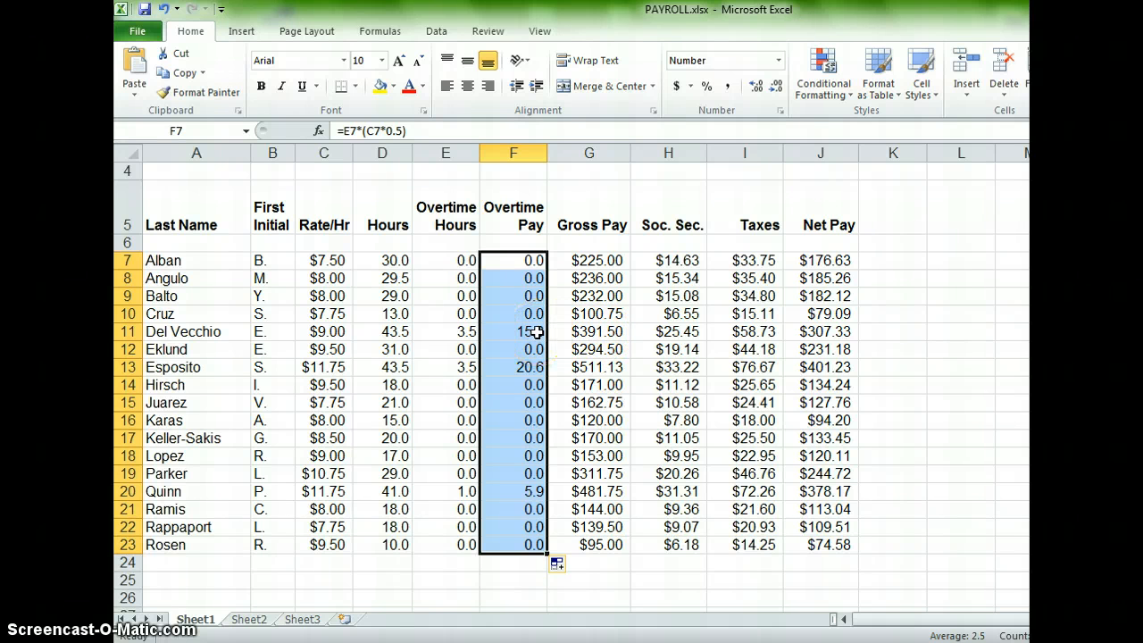
Format the Overtime Pay values in F7:F23 as Currency with 2 decimal places and the $ symbol.
right_click(521, 266)
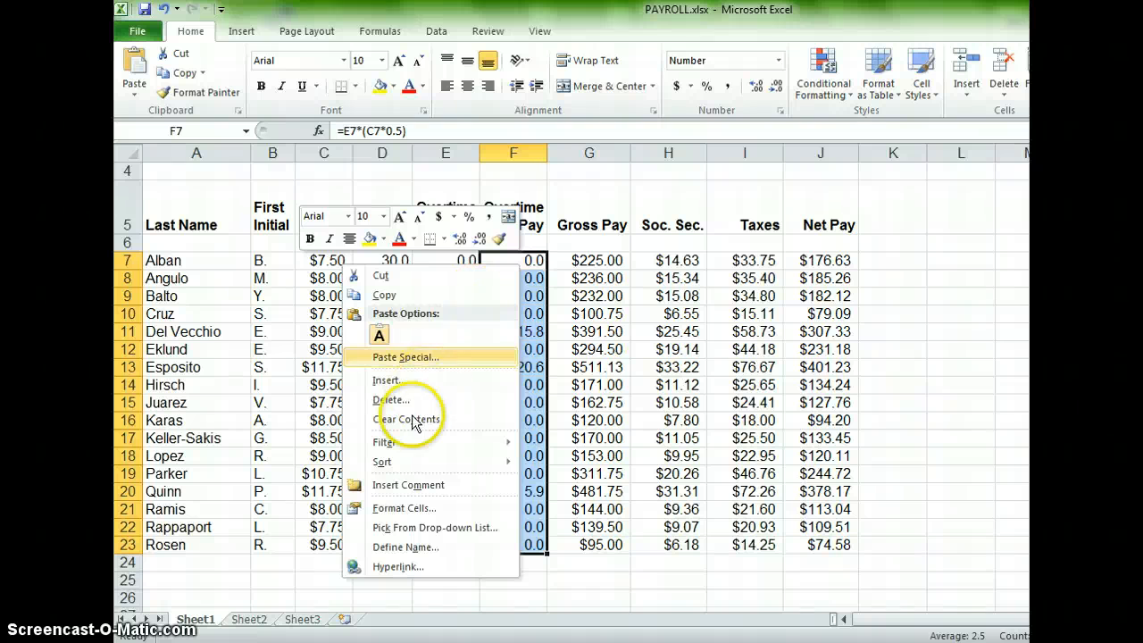
left_click(416, 508)
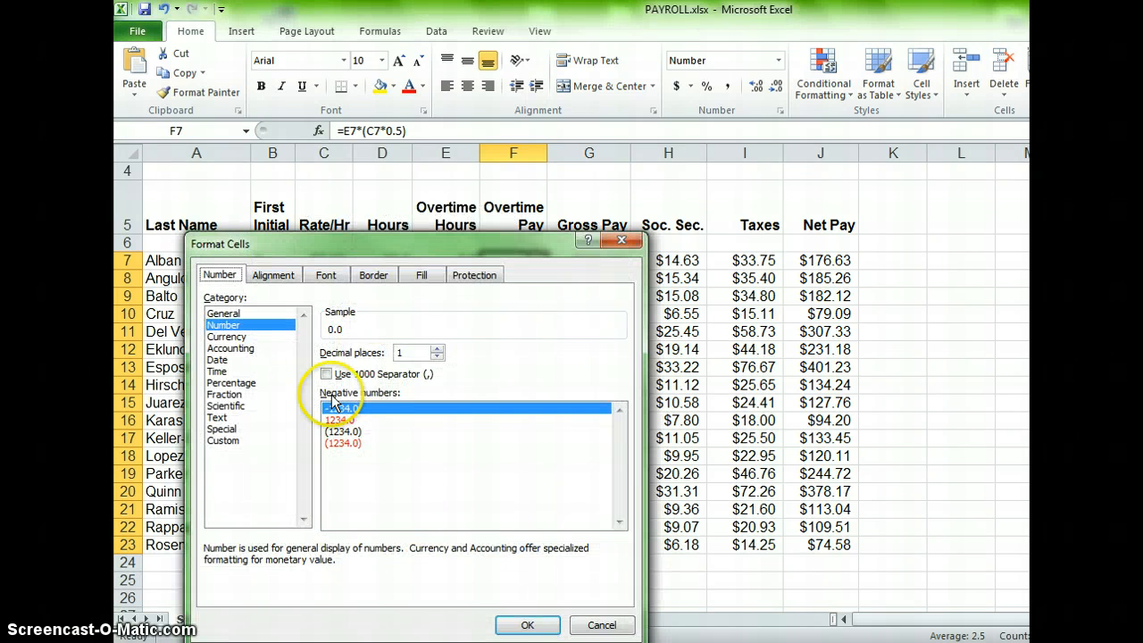
left_click(254, 337)
left_click_drag(362, 247, 896, 60)
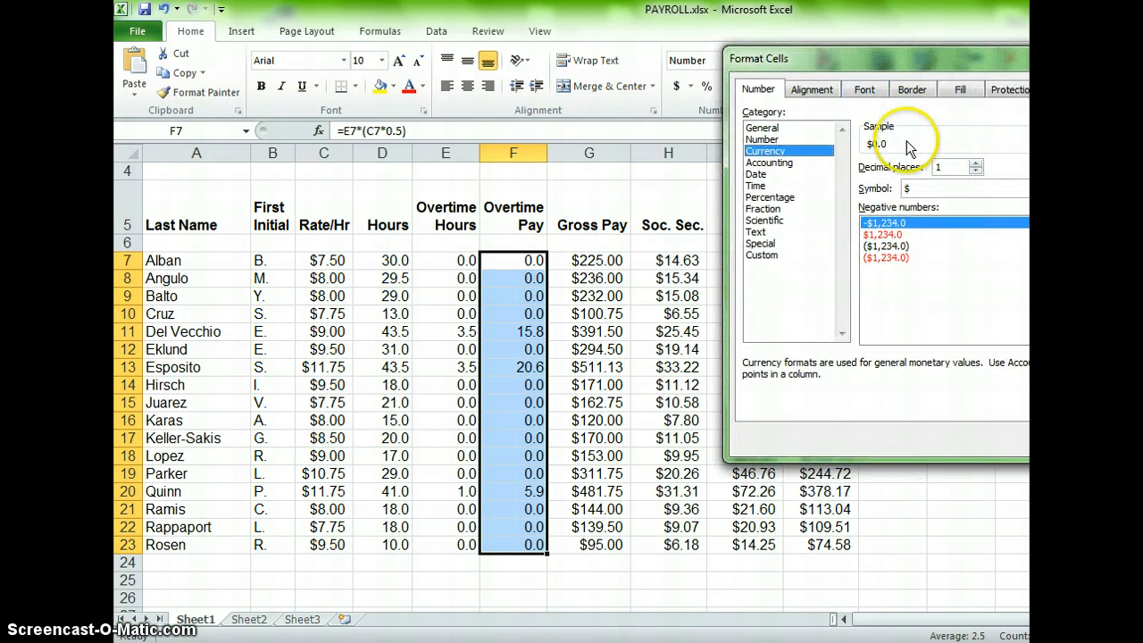
left_click(977, 163)
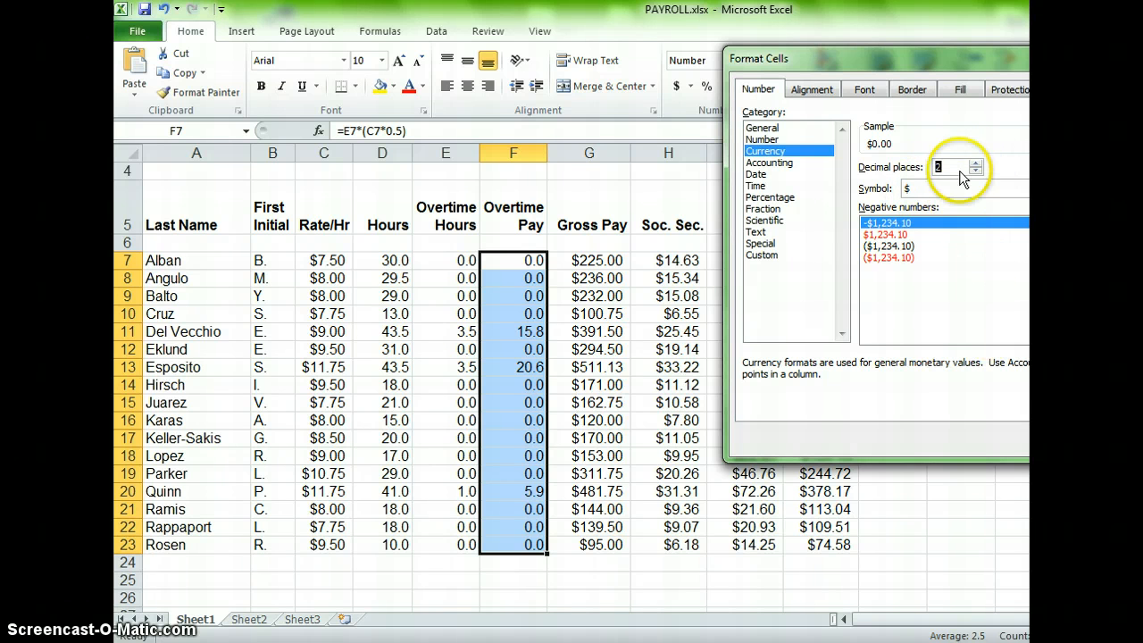
left_click_drag(955, 70, 820, 32)
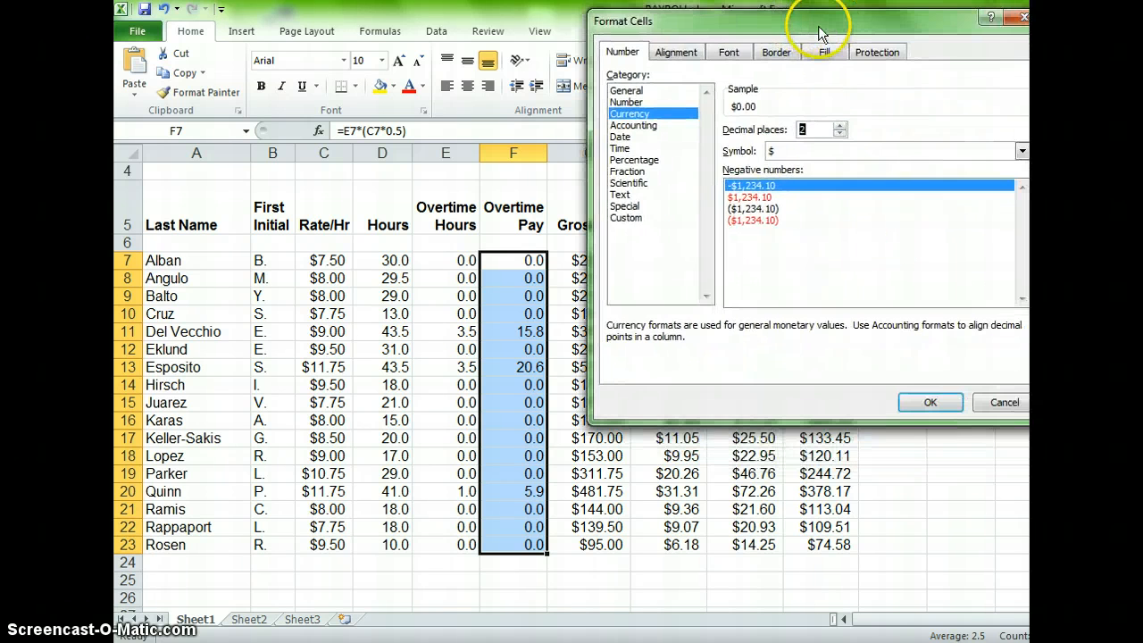
left_click(932, 399)
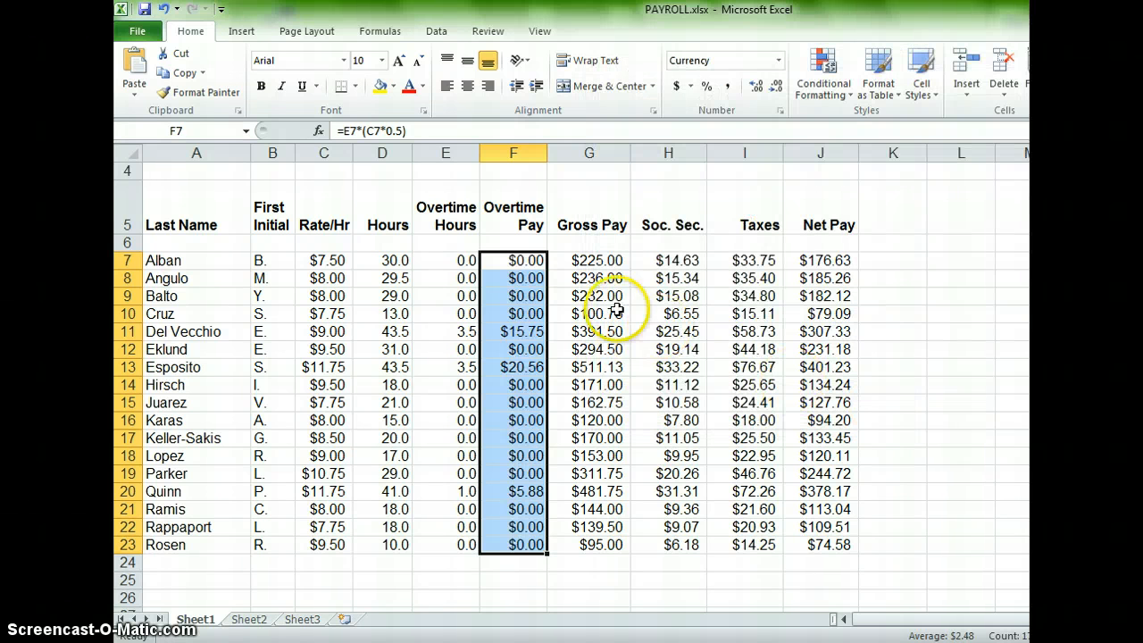
left_click(528, 259)
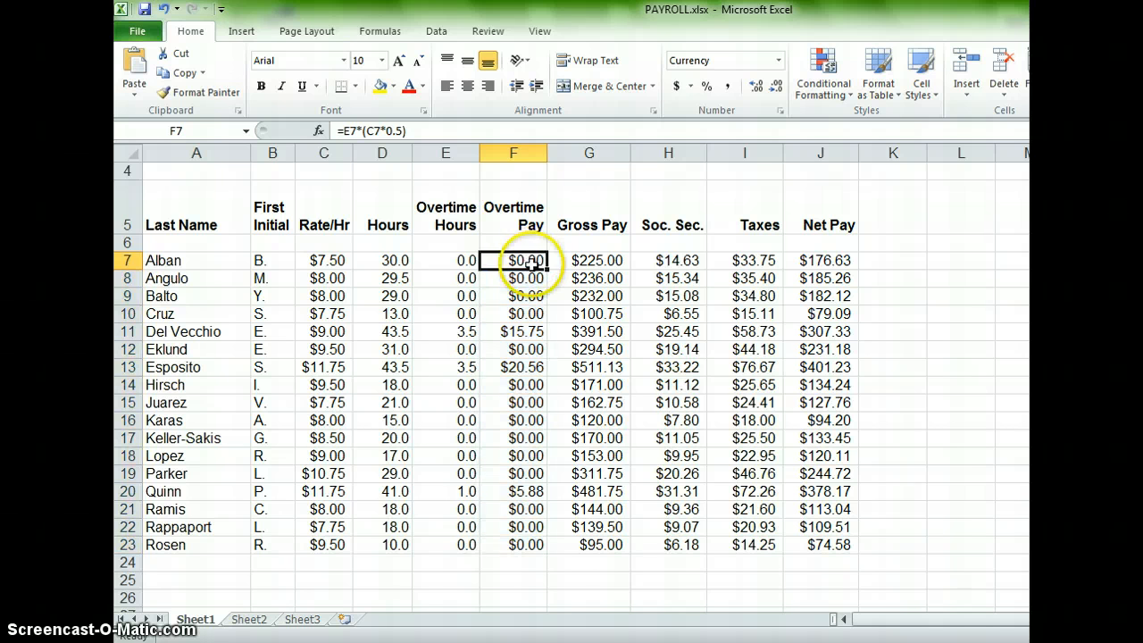
left_click(524, 544)
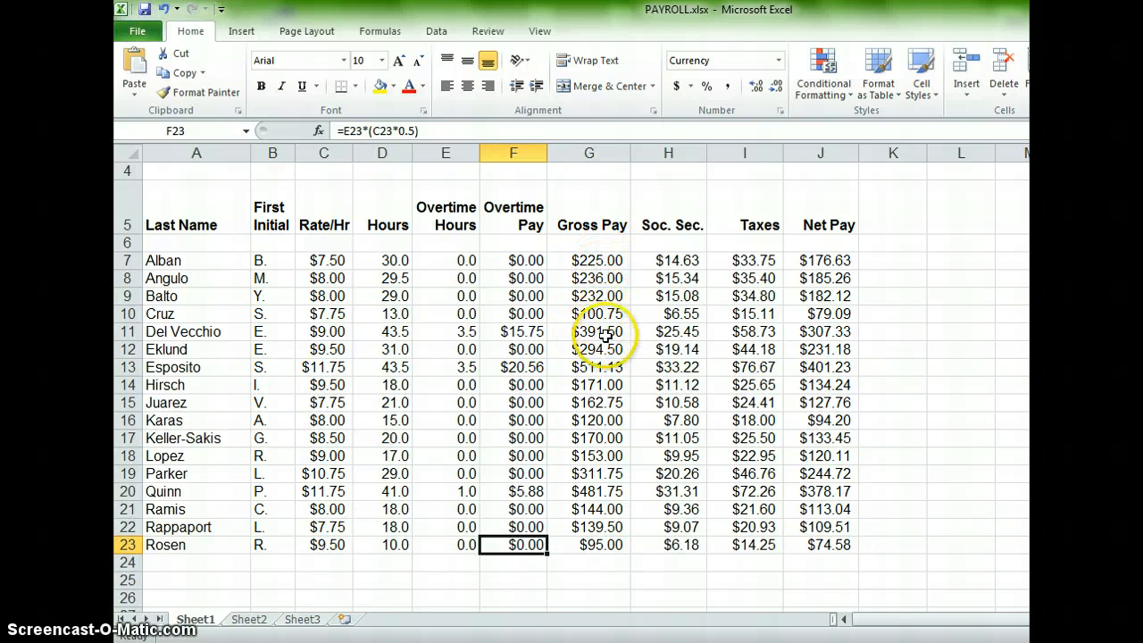
Extend the Gross Pay formula in G7 to =C7*D7+F7 and fill it down through G23.
left_click(598, 259)
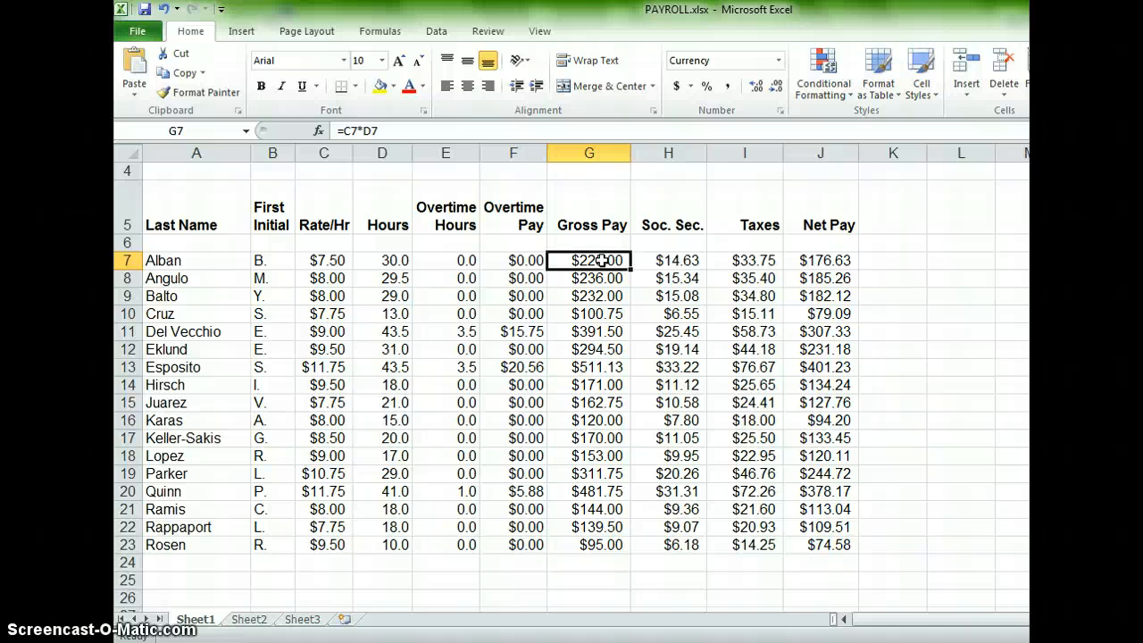
left_click(625, 261)
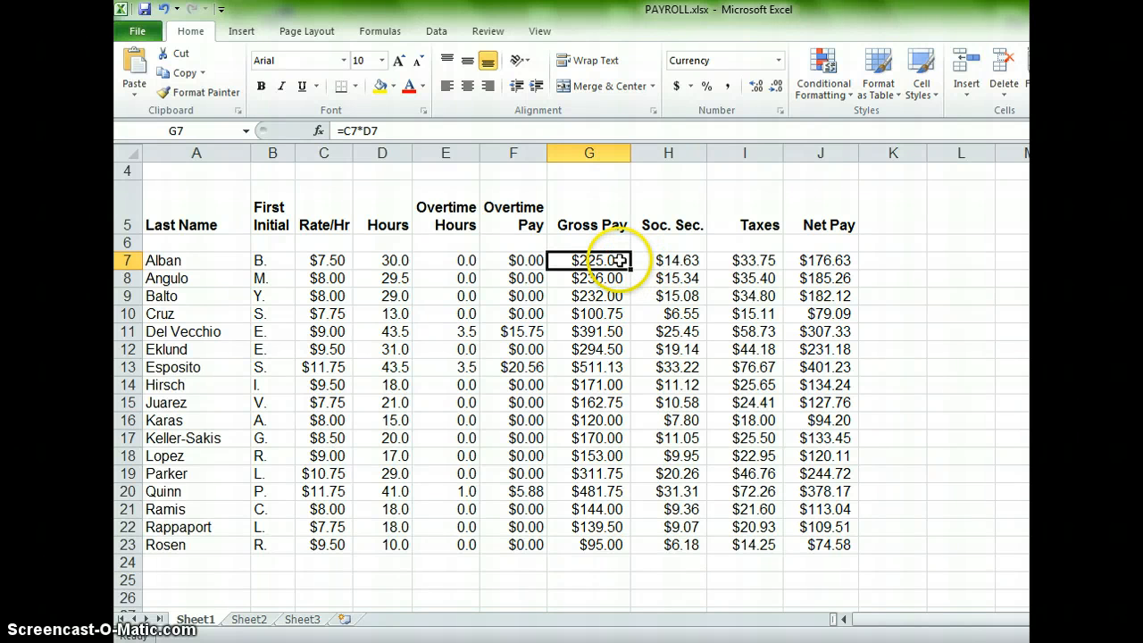
double_click(619, 260)
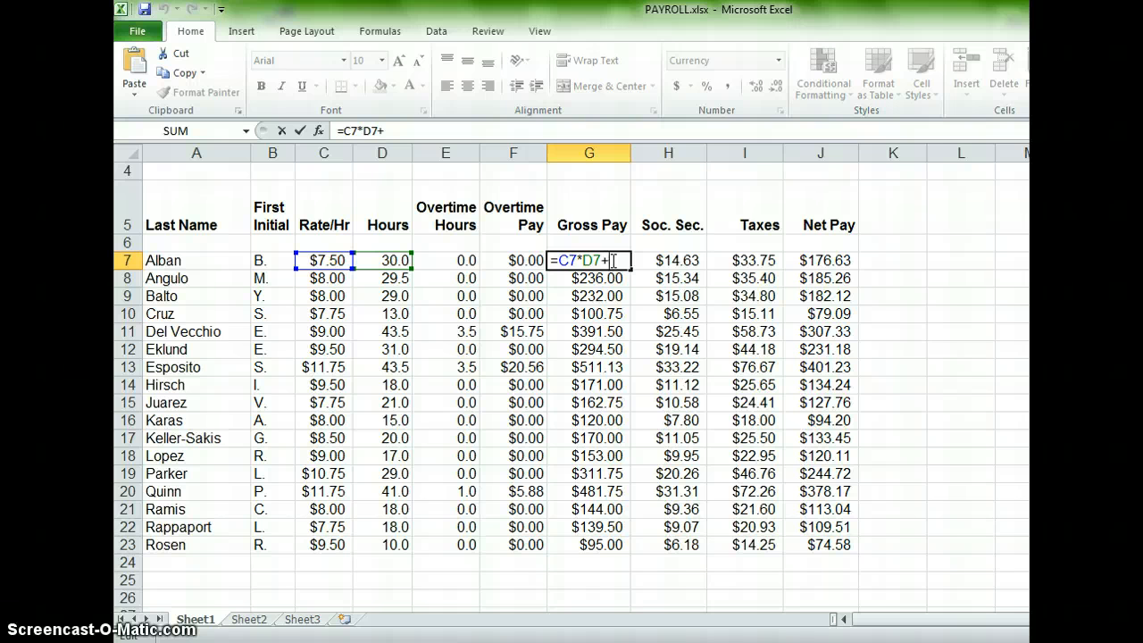
left_click(515, 259)
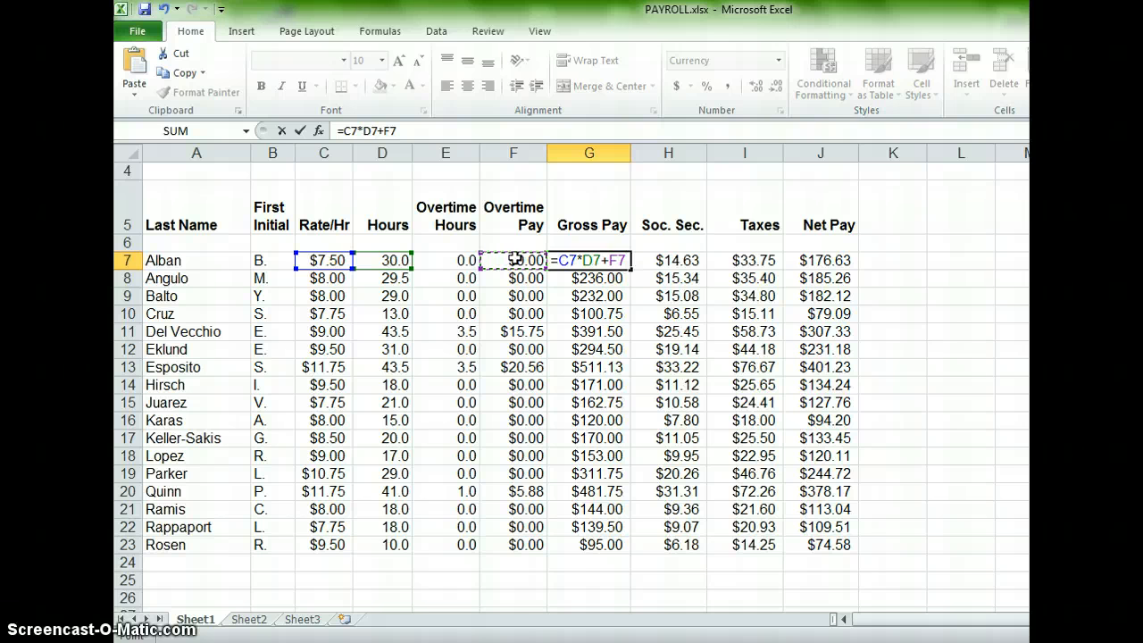
key("Return")
left_click(592, 259)
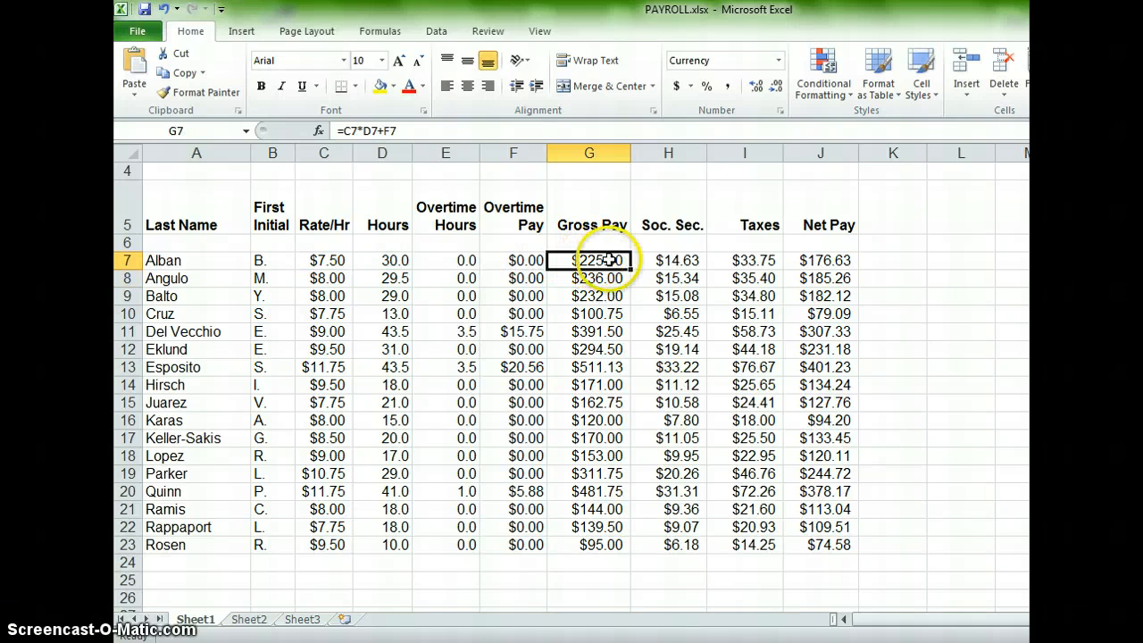
left_click_drag(628, 281, 626, 553)
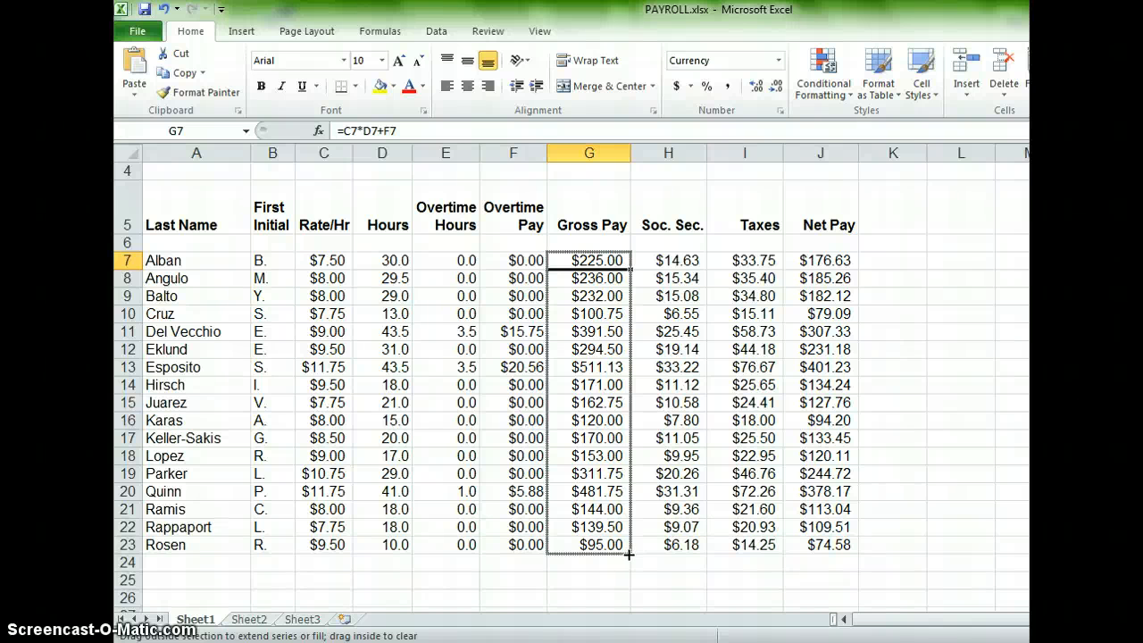
left_click_drag(629, 554, 629, 554)
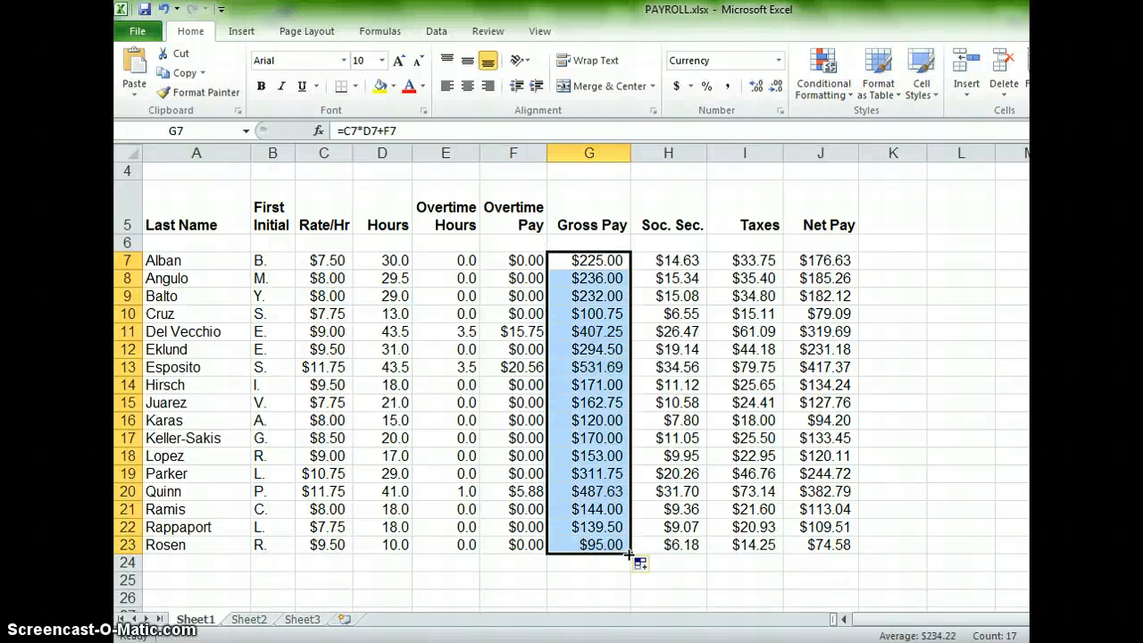
left_click(600, 199)
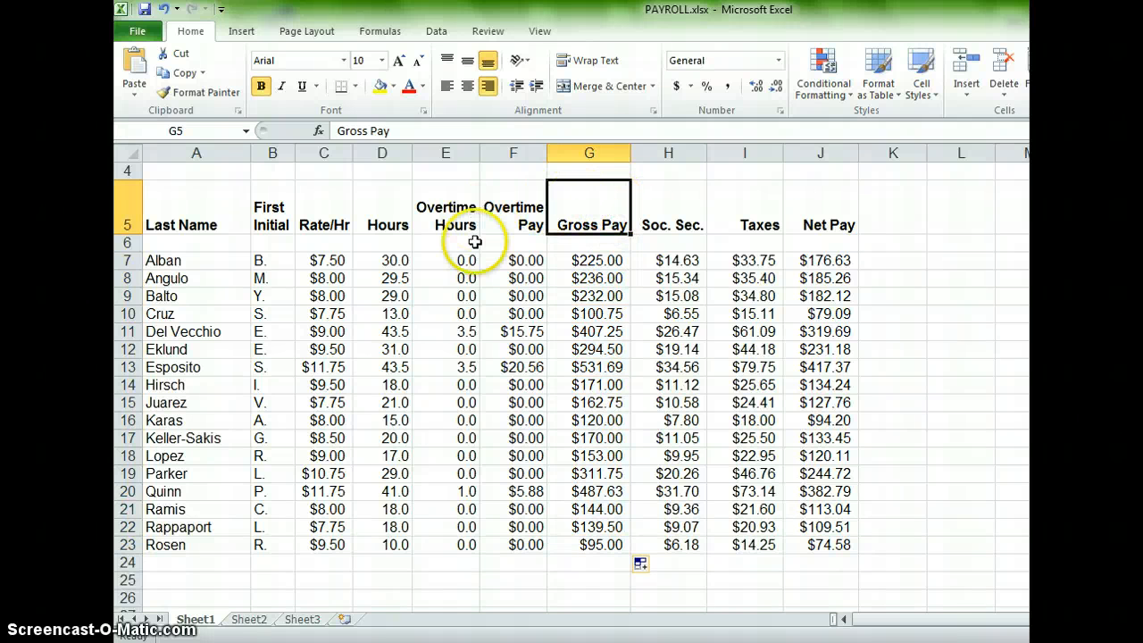
Test the overtime formulas by entering 43 hours in D7, and undo the entry.
left_click(395, 260)
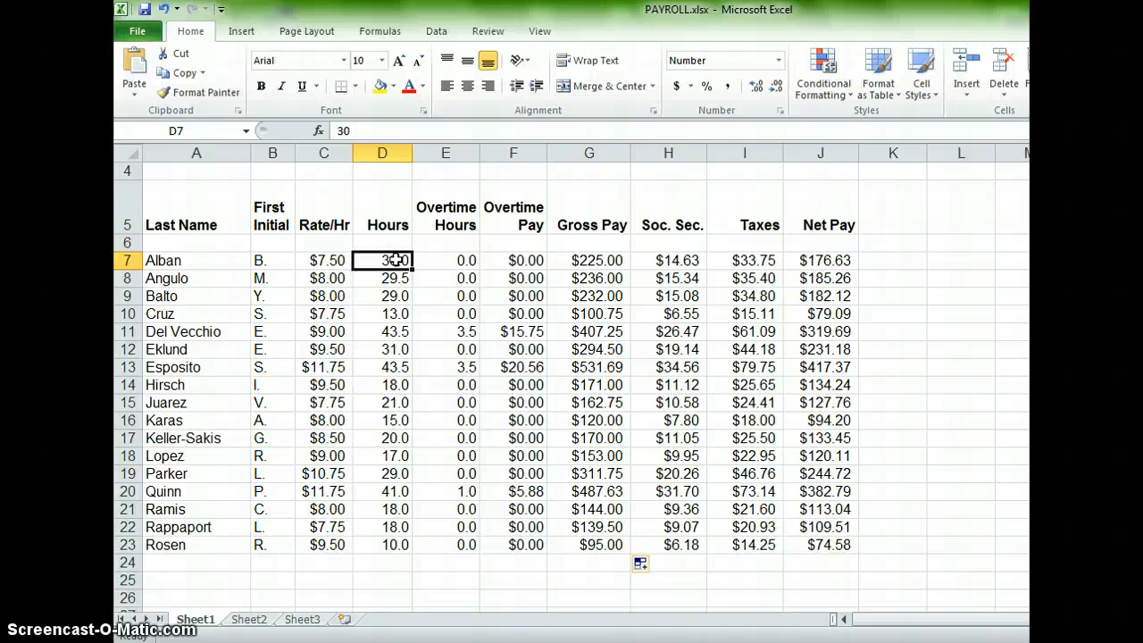
type("4")
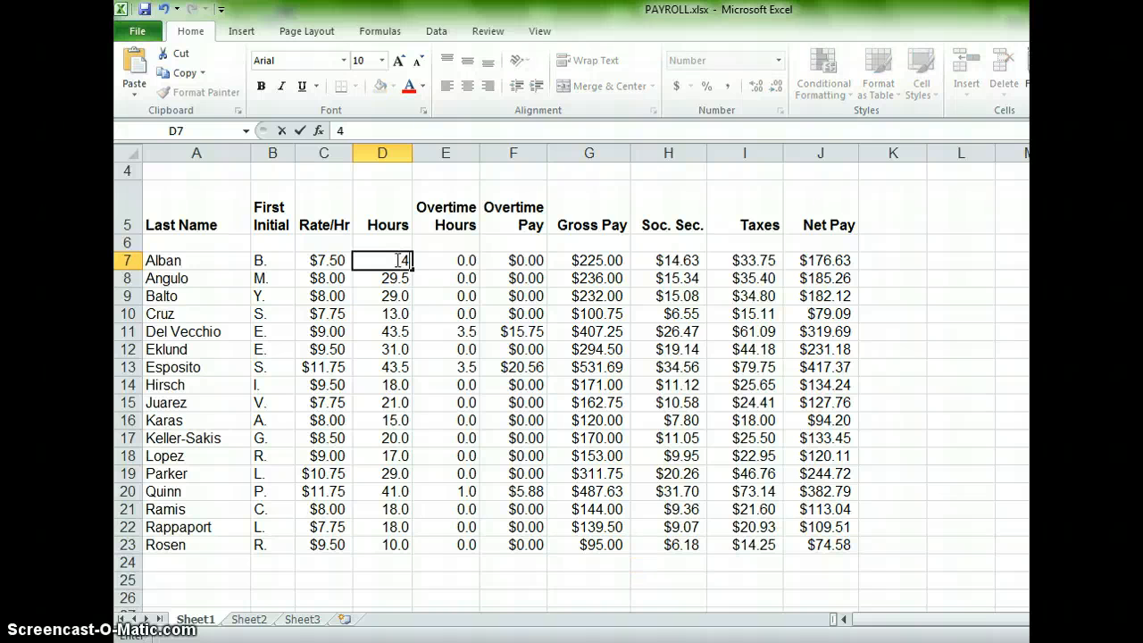
type("3")
key("Return")
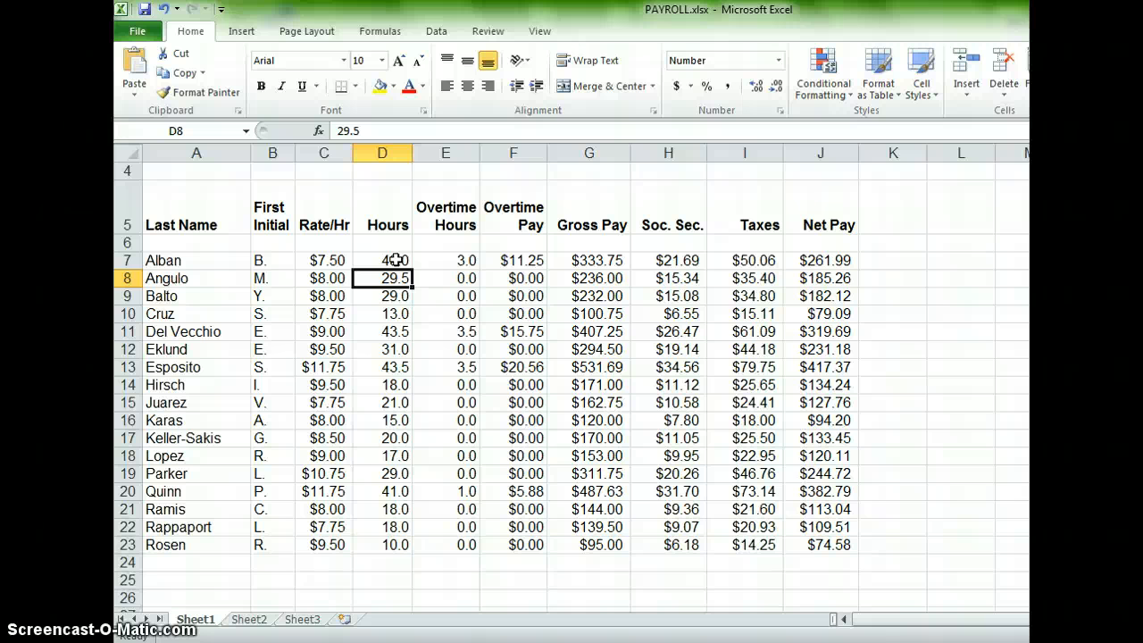
left_click(168, 11)
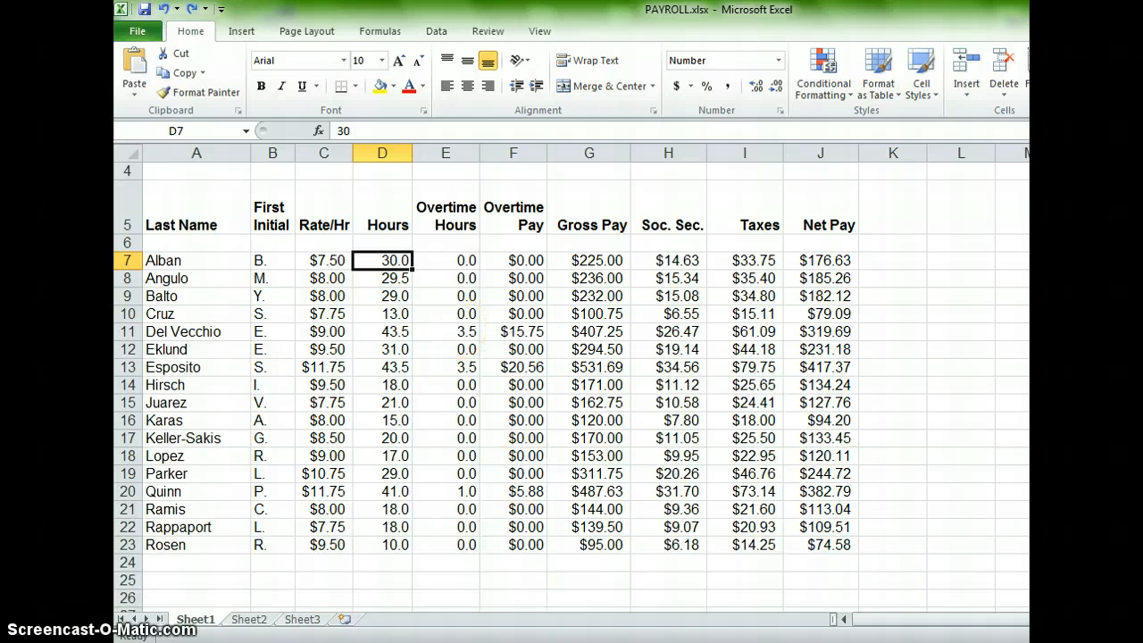